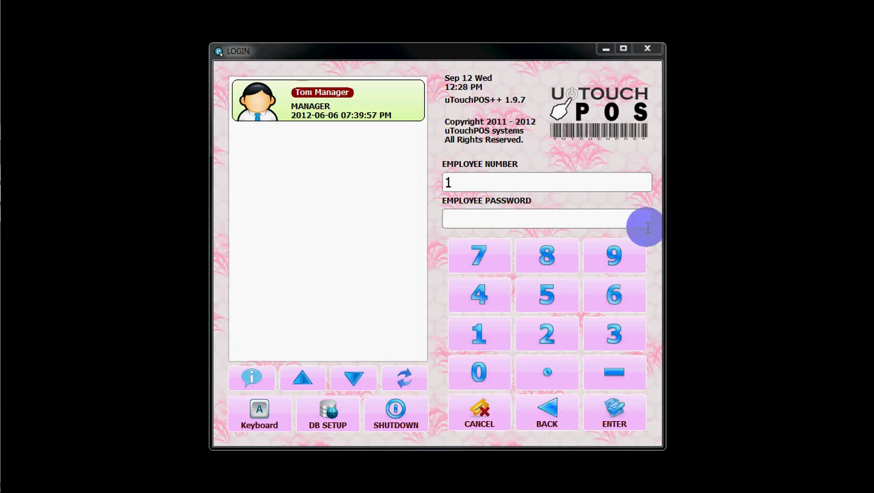
Sign in as the manager and decline the weak-password change to reach the dining floor plan
click(592, 219)
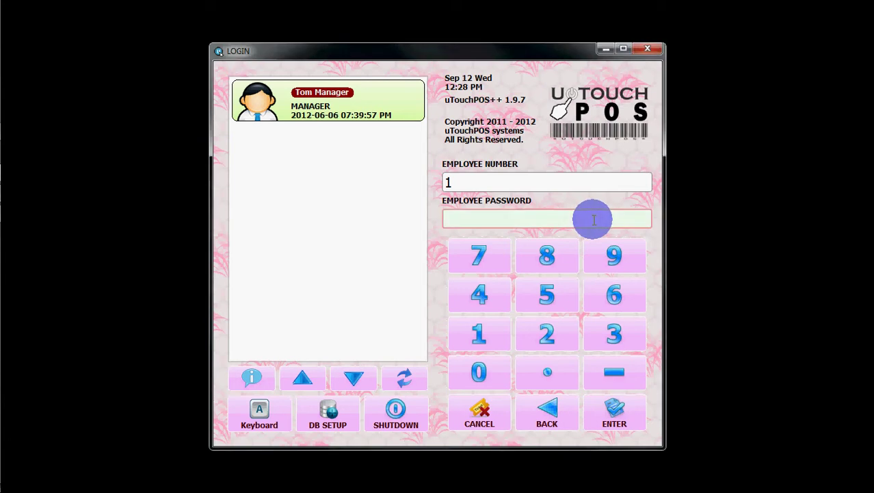
text(1)
key(Return)
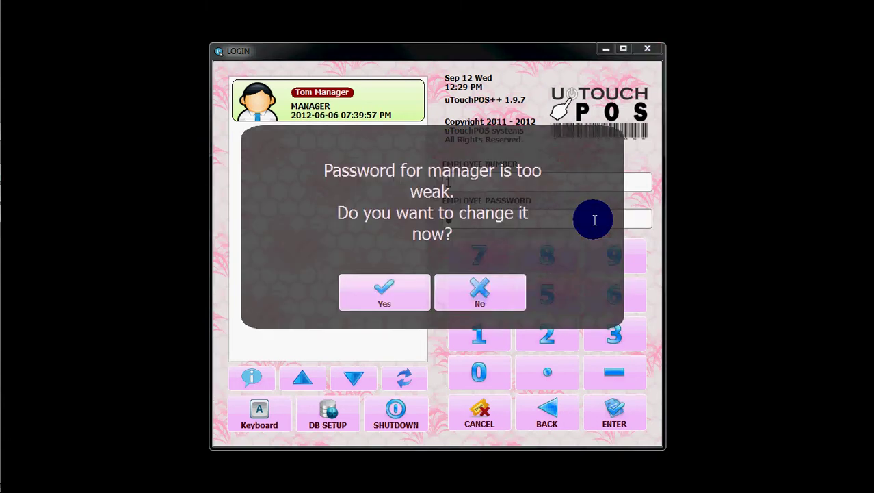
click(503, 293)
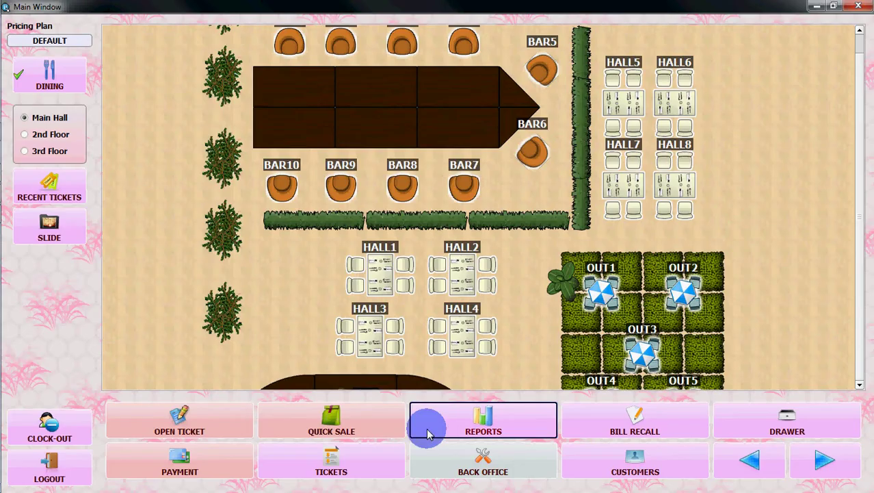
Enter Back Office with the manager's permission credentials and show Main Setup's Advanced Options
click(470, 454)
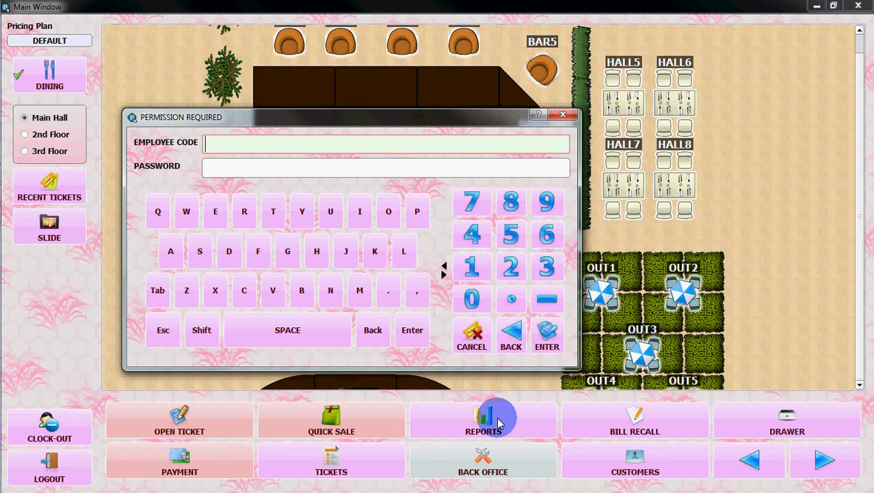
text(1)
key(Return)
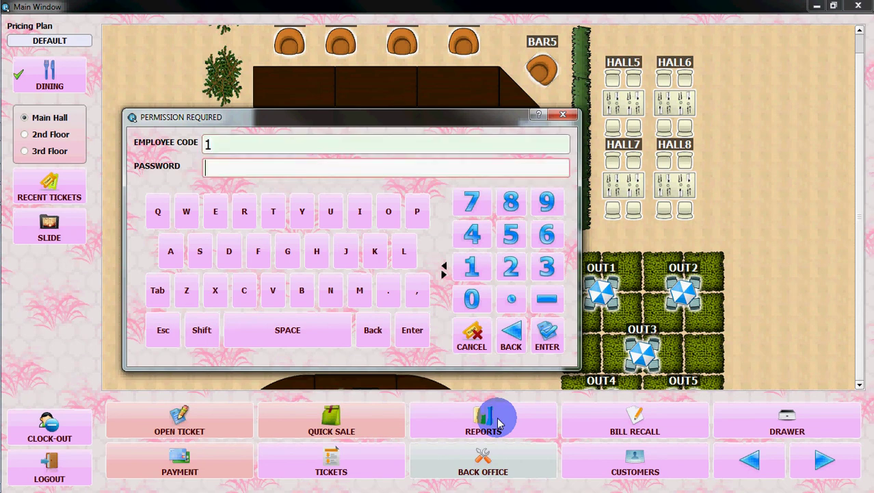
key(Return)
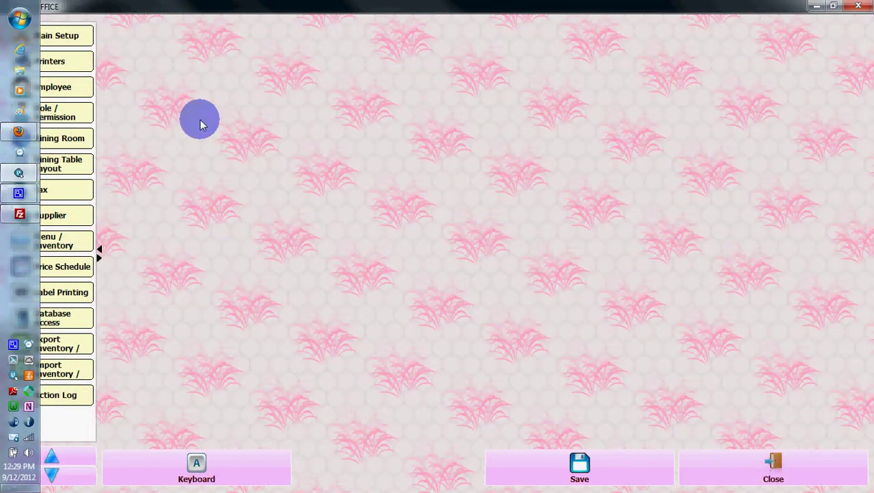
click(58, 40)
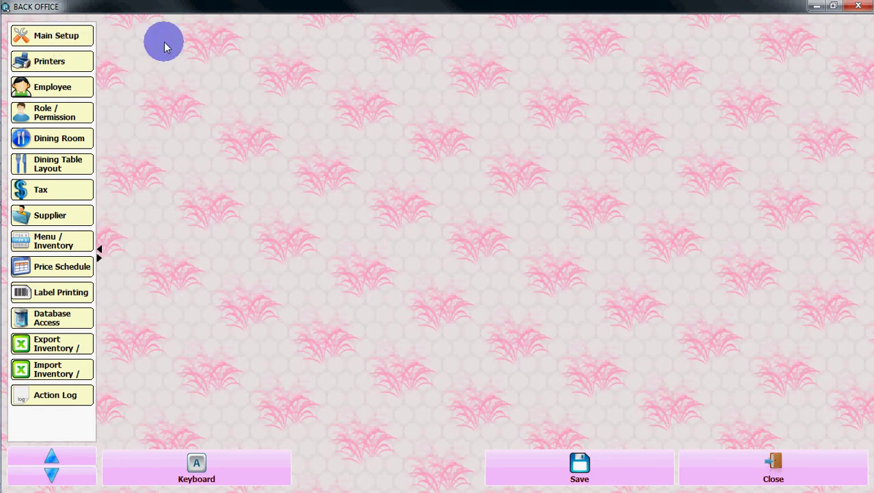
click(189, 49)
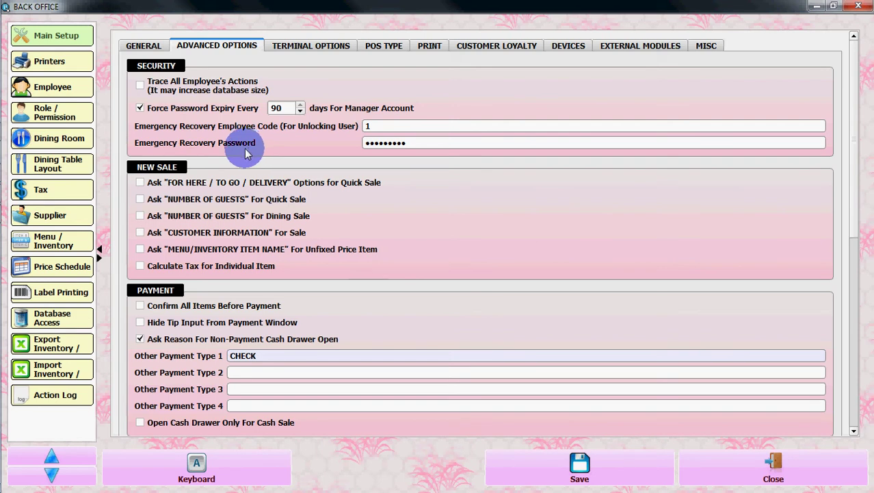
Replace the Emergency Recovery Employee Code and Emergency Recovery Password with new values and save
double_click(389, 126)
text(1)
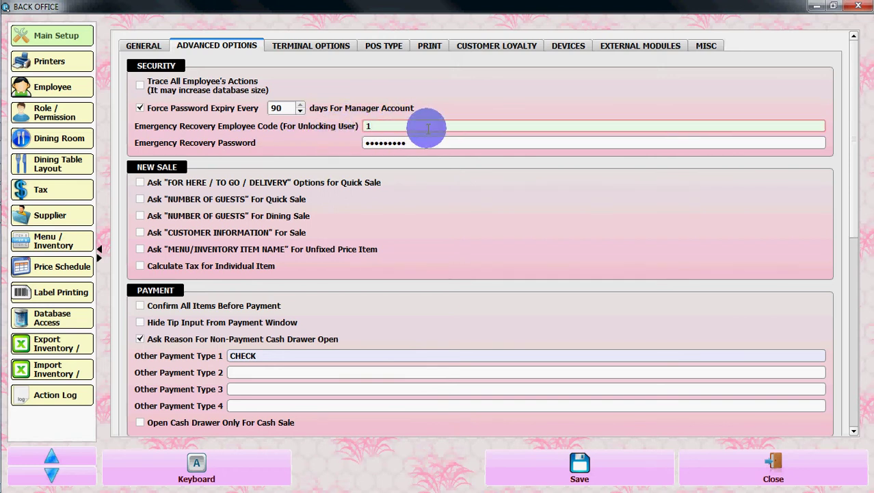
text(01)
key(Tab)
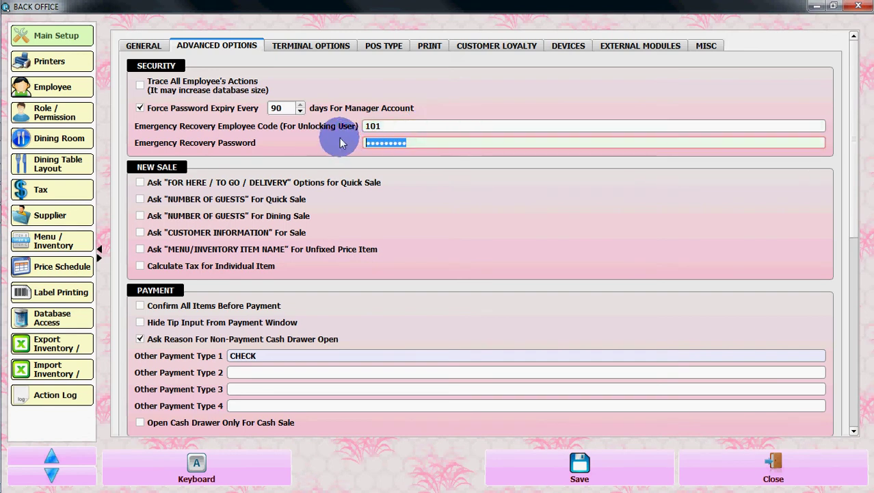
text(a12345)
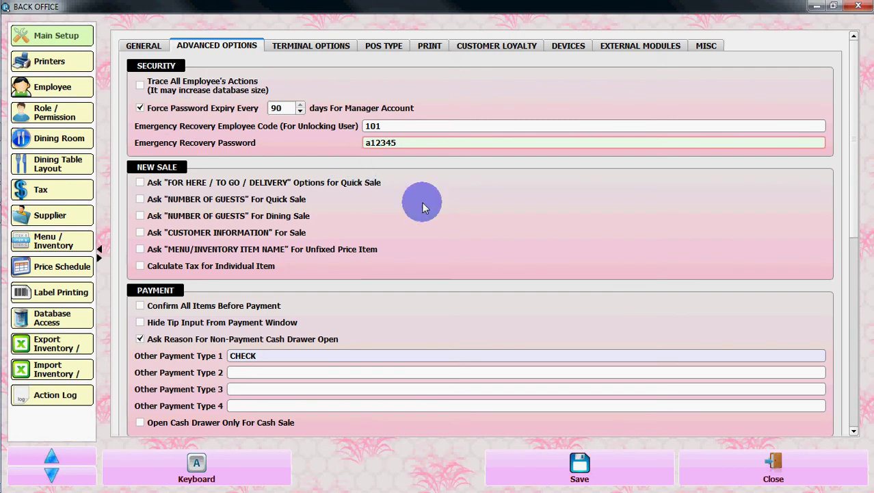
click(578, 479)
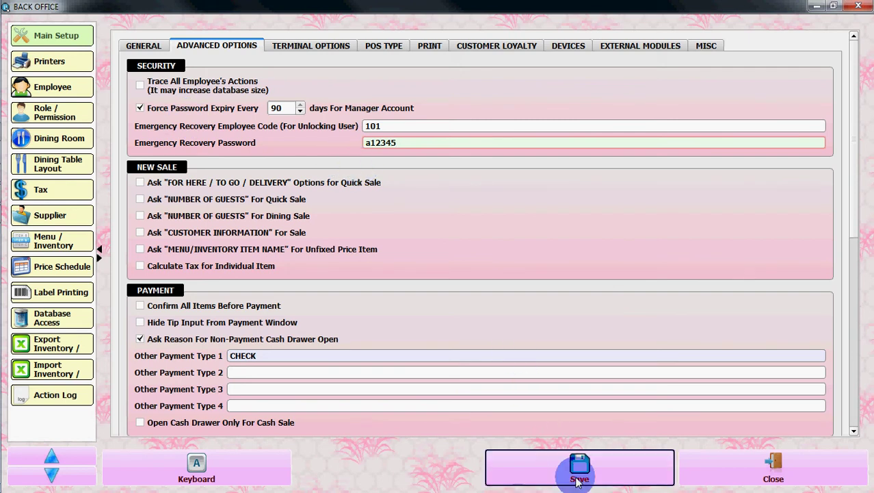
Leave Back Office, log out to the login screen, and dismiss the saved-change notification
click(772, 477)
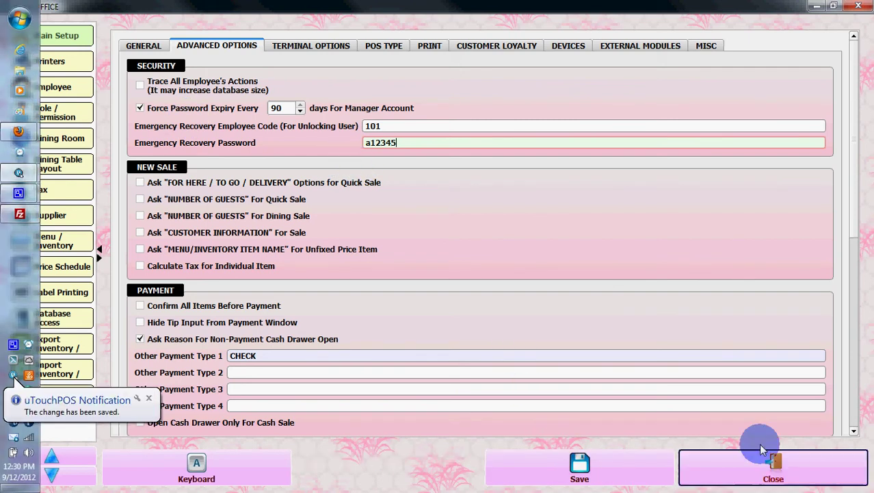
click(57, 470)
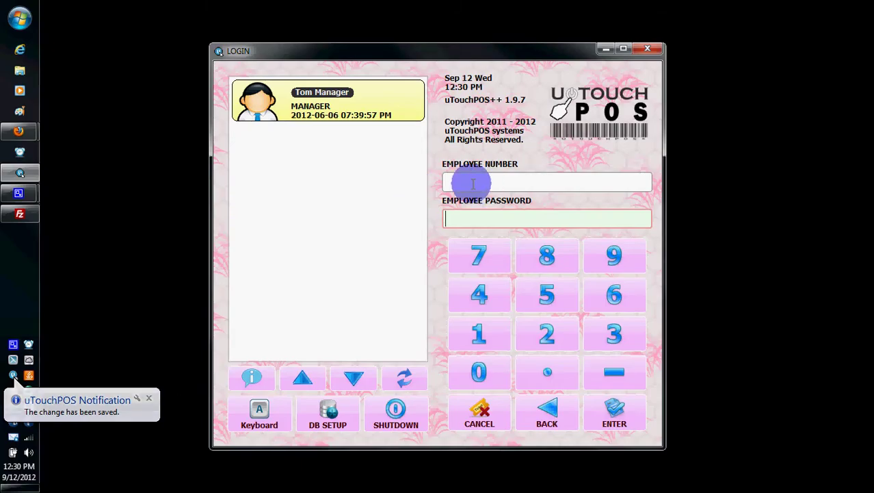
click(484, 180)
click(148, 399)
Repeatedly submit the manager's employee number with wrong passwords to trigger the lockout
click(472, 180)
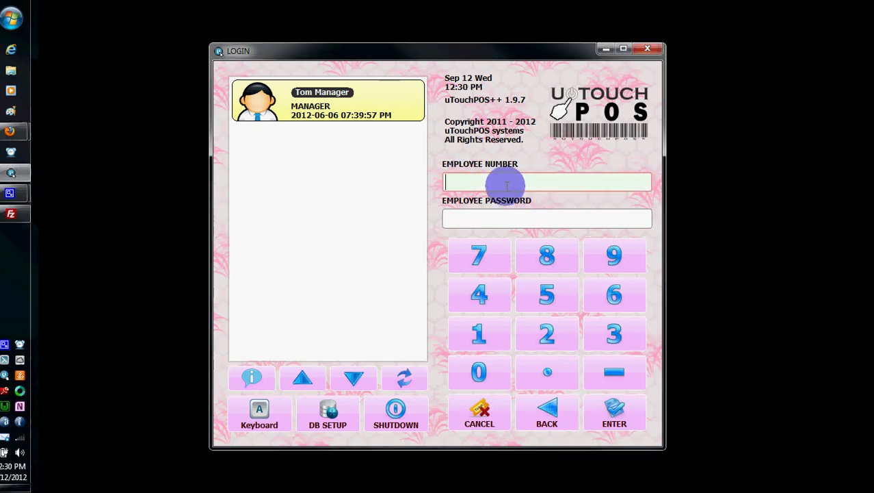
text(1)
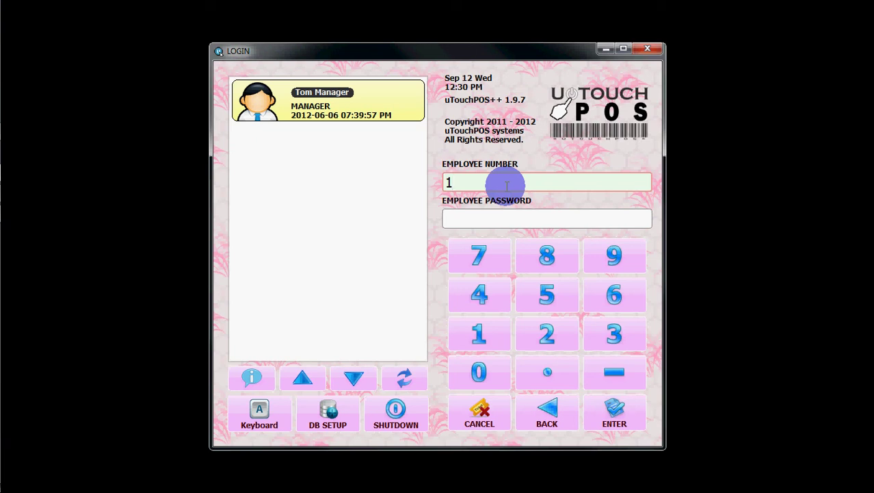
key(Tab)
text(1234)
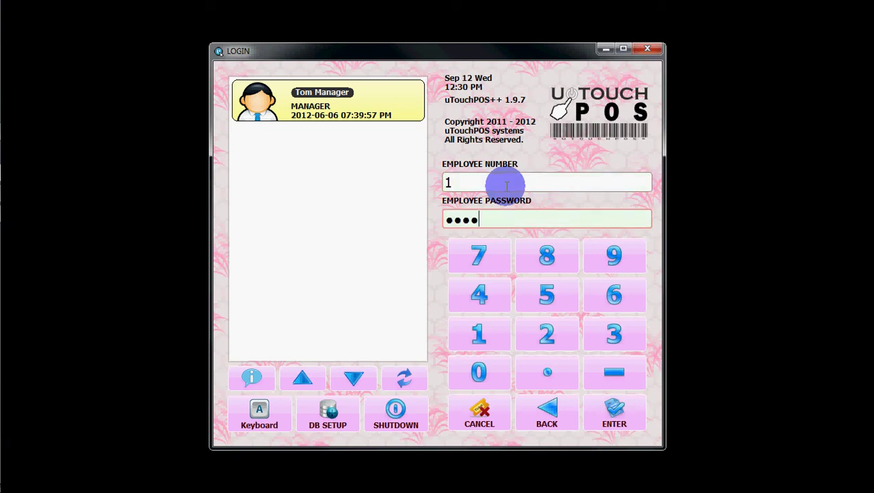
text(567890123)
key(BackSpace)
key(BackSpace)
key(BackSpace)
key(BackSpace)
key(BackSpace)
key(BackSpace)
key(BackSpace)
key(BackSpace)
key(BackSpace)
key(BackSpace)
key(BackSpace)
key(BackSpace)
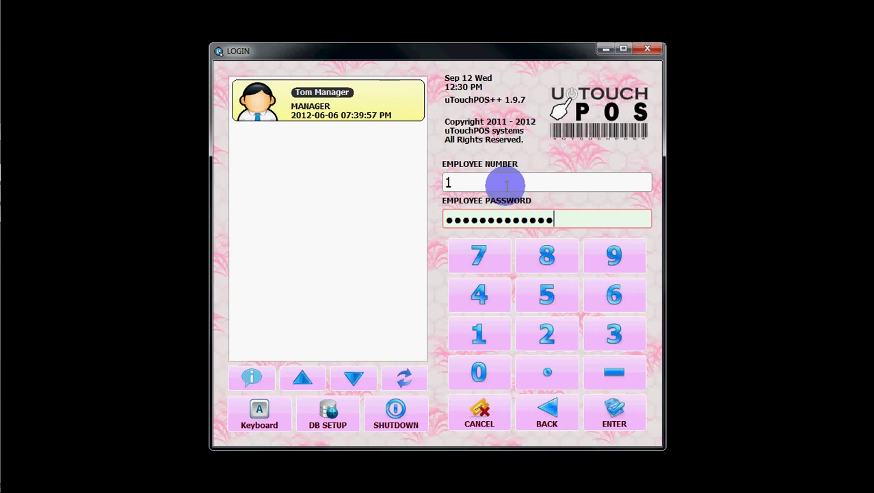
text(123)
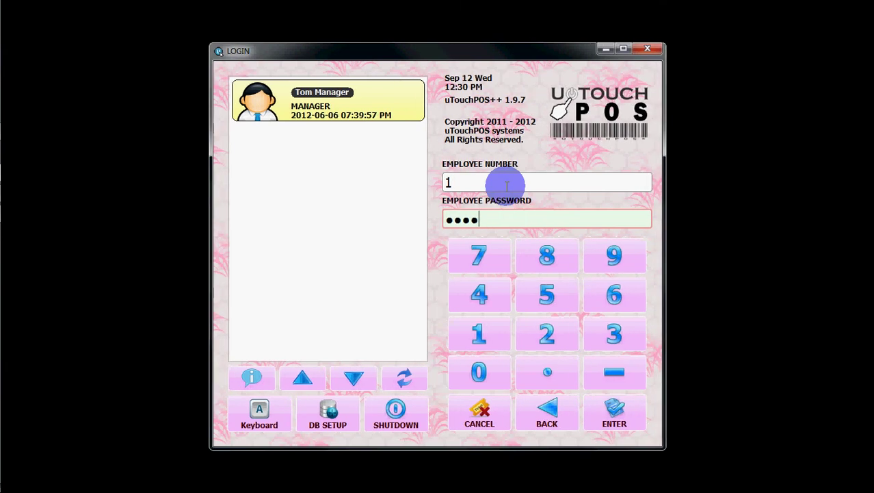
key(Return)
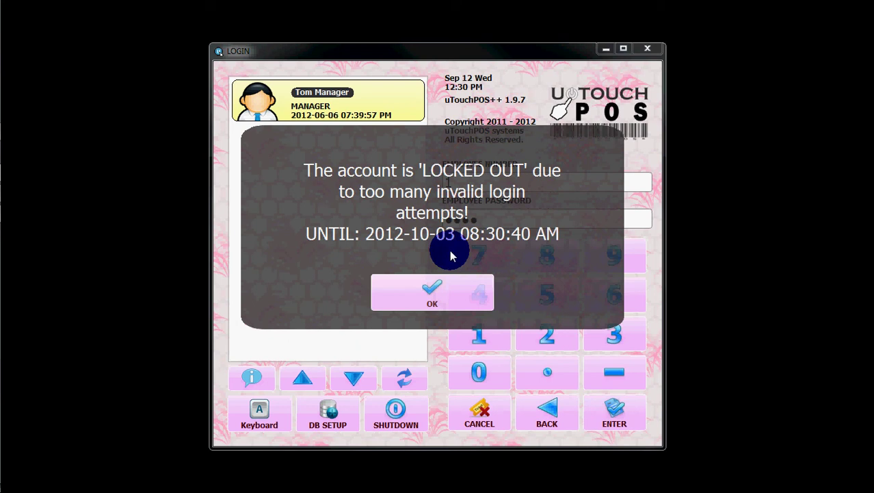
Dismiss the lockout notice and sign in with the emergency recovery code and password
click(448, 293)
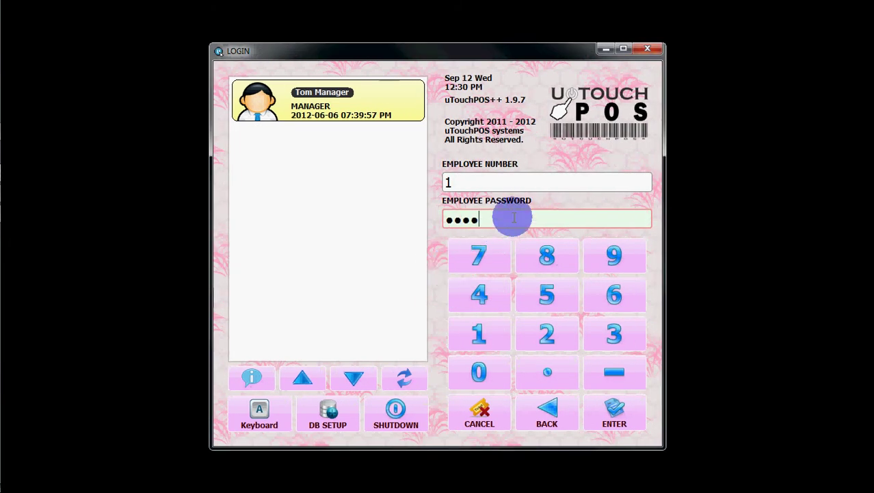
click(472, 182)
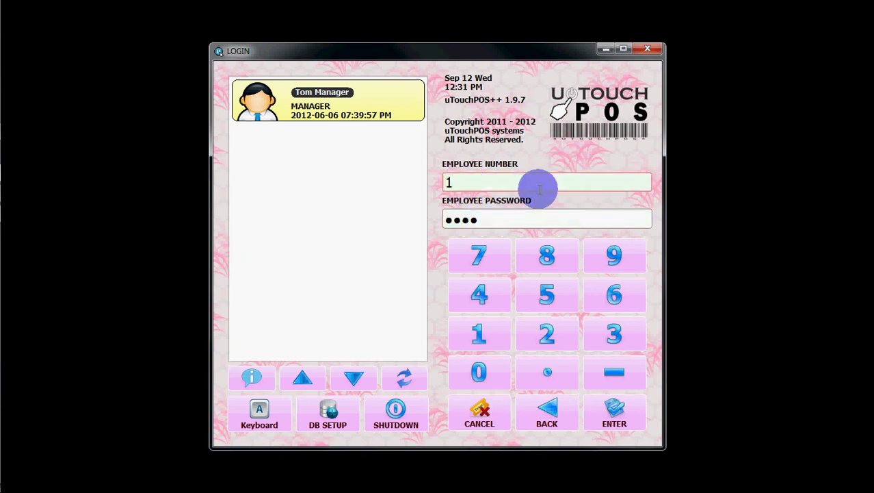
text(01)
key(Tab)
text(123456)
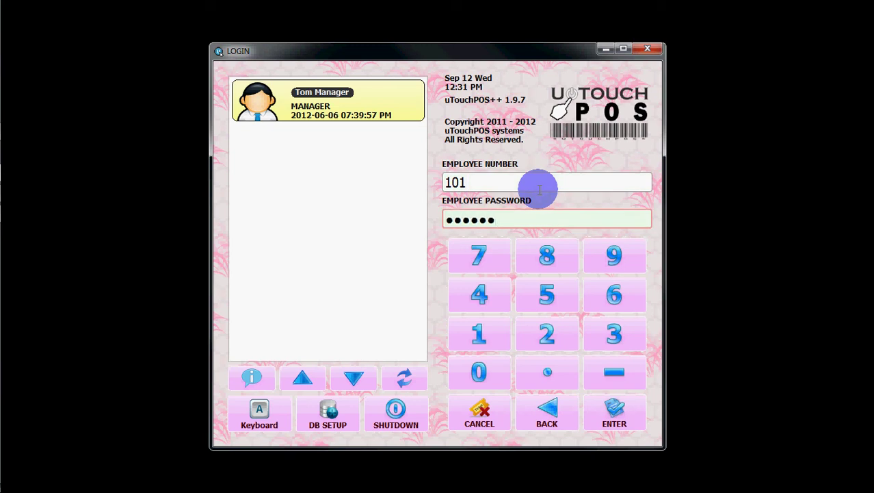
key(Return)
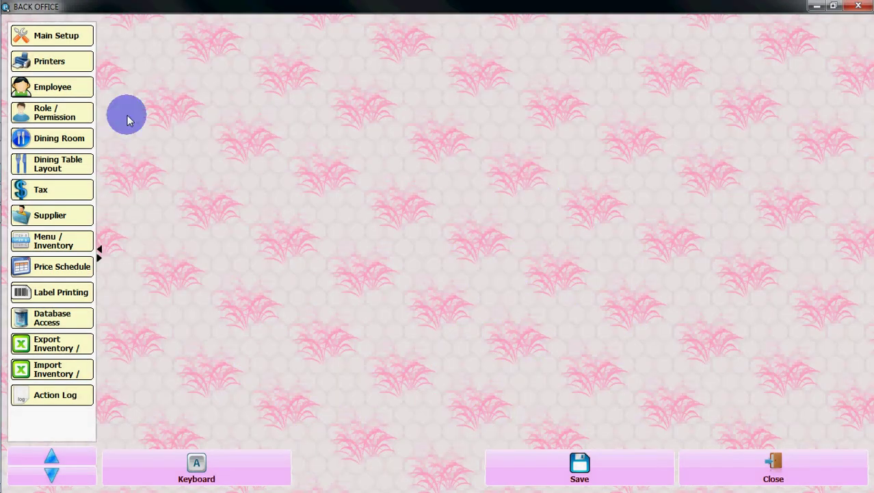
Unlock and reset the MANAGER employee account, save, and close back to login
click(47, 93)
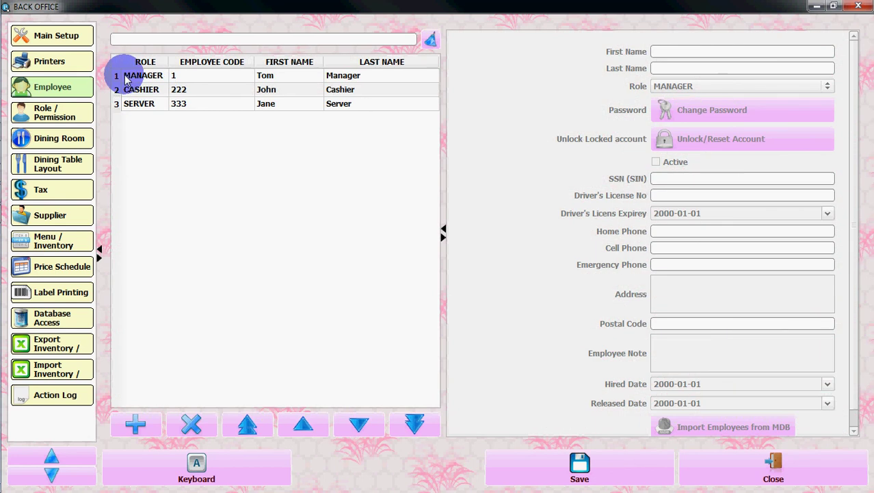
click(126, 77)
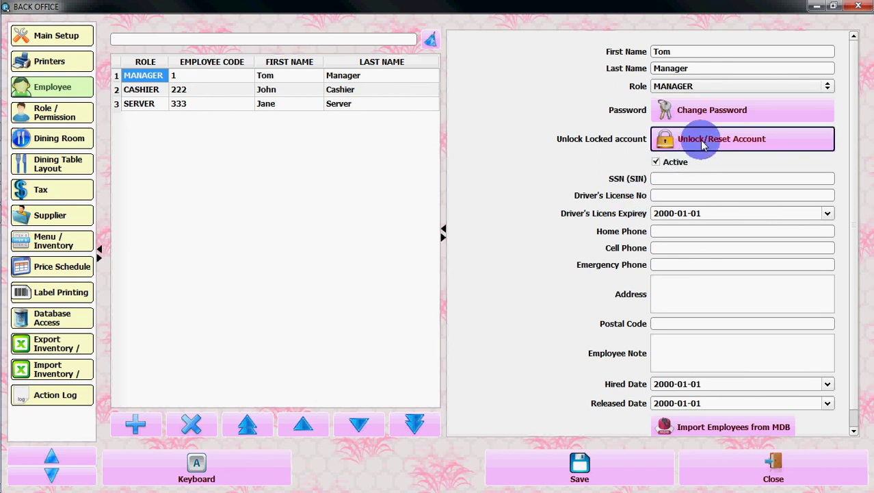
click(703, 144)
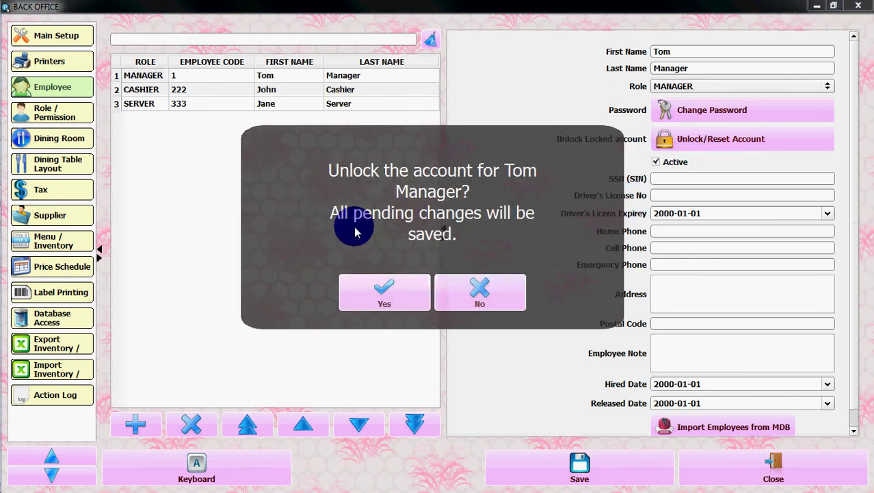
click(383, 294)
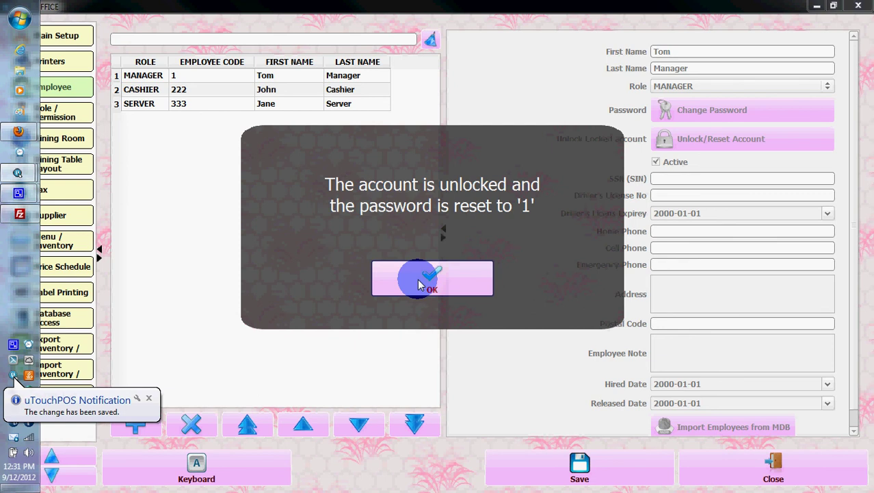
click(420, 284)
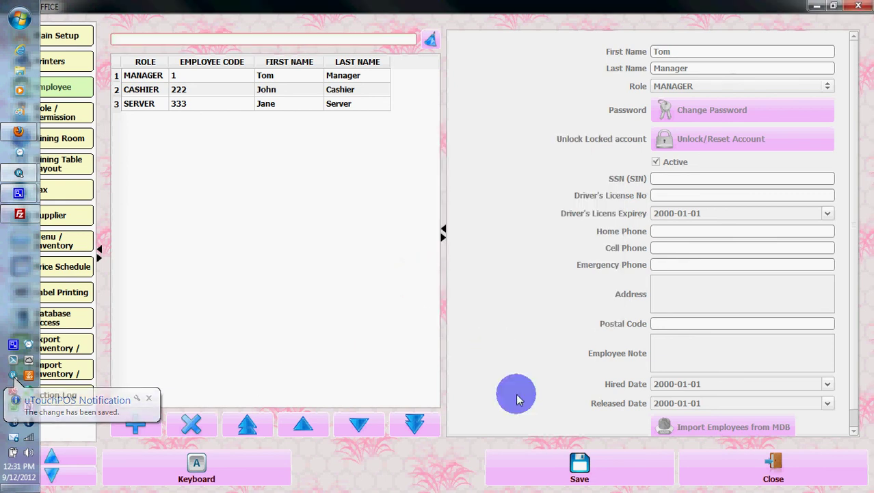
click(577, 466)
click(771, 471)
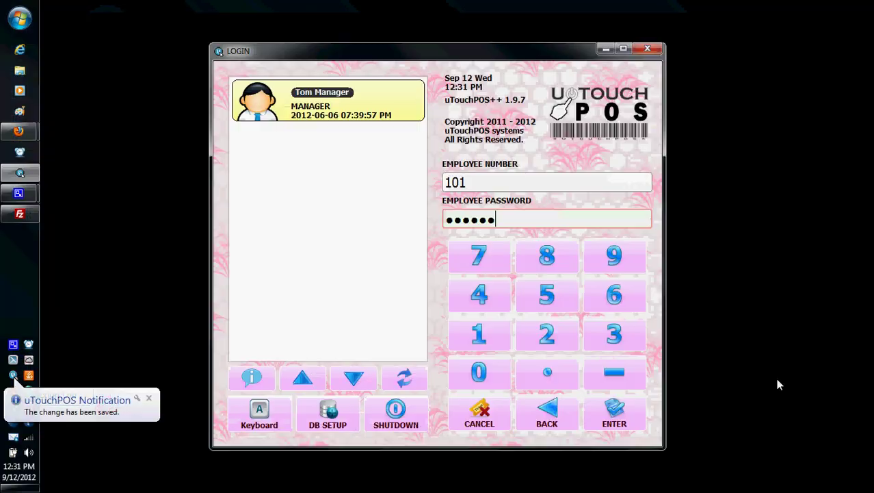
Sign in as the manager with the reset password and decline the weak-password change
drag(521, 183, 434, 182)
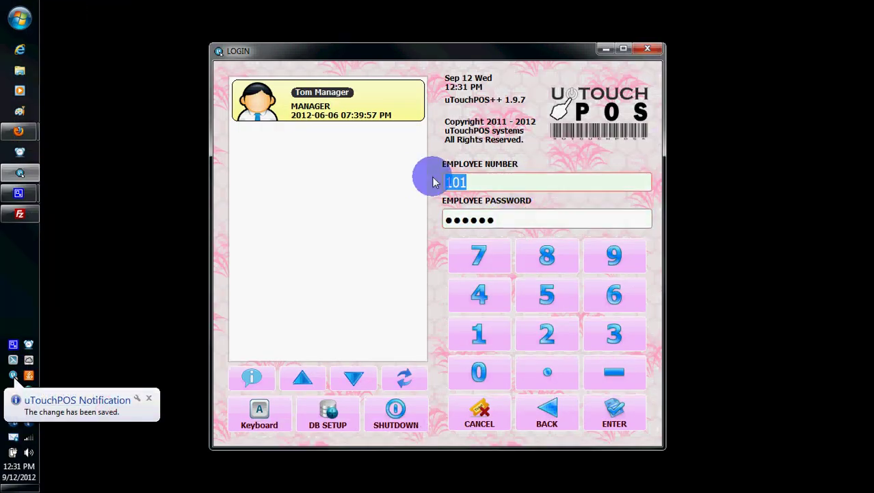
text(1)
key(Tab)
text(1)
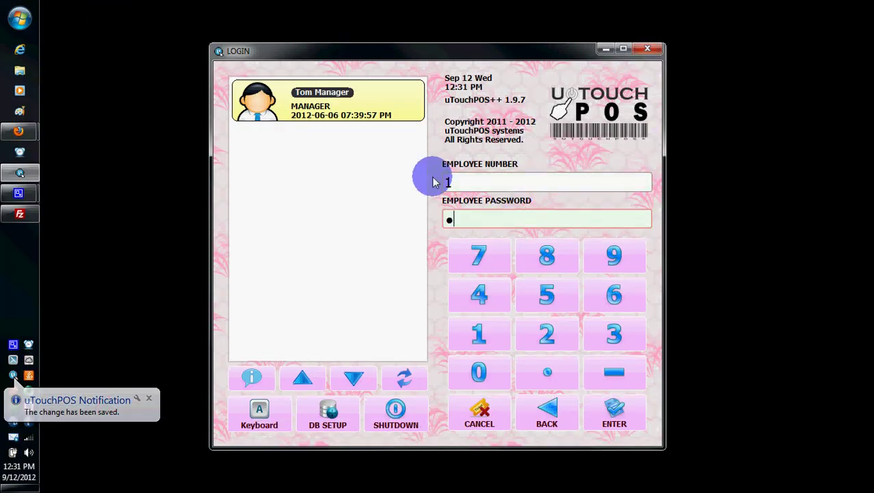
key(Return)
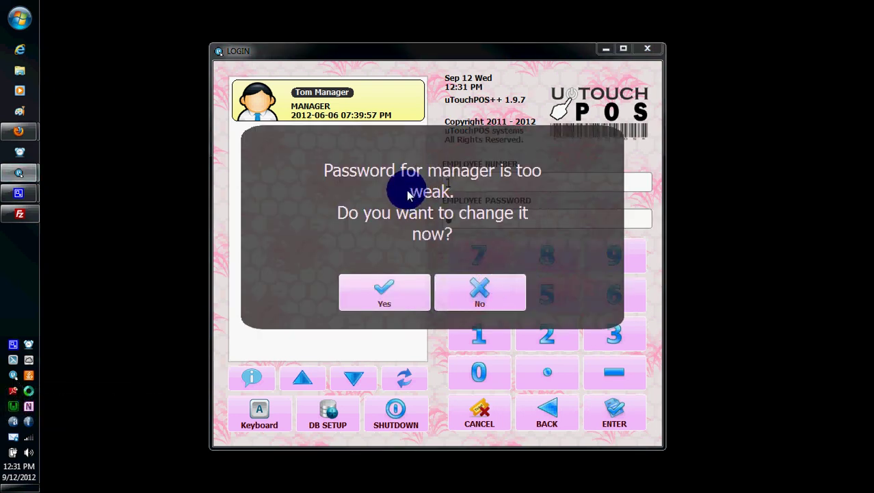
click(464, 299)
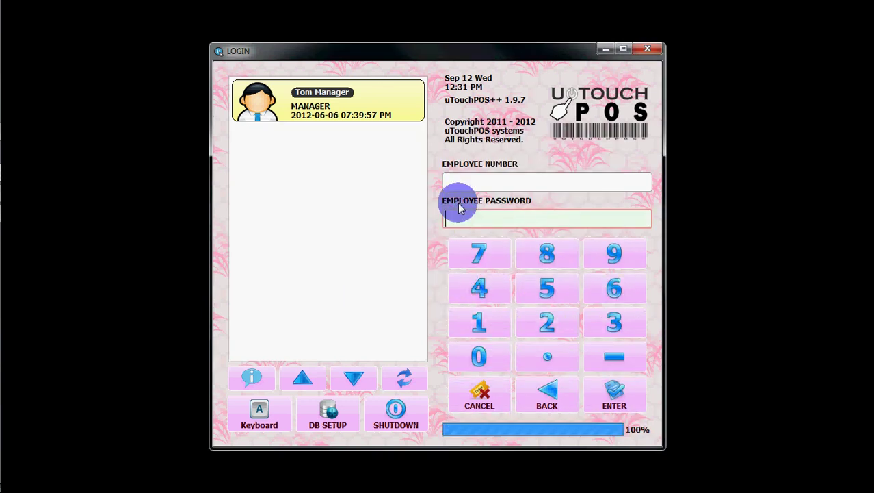